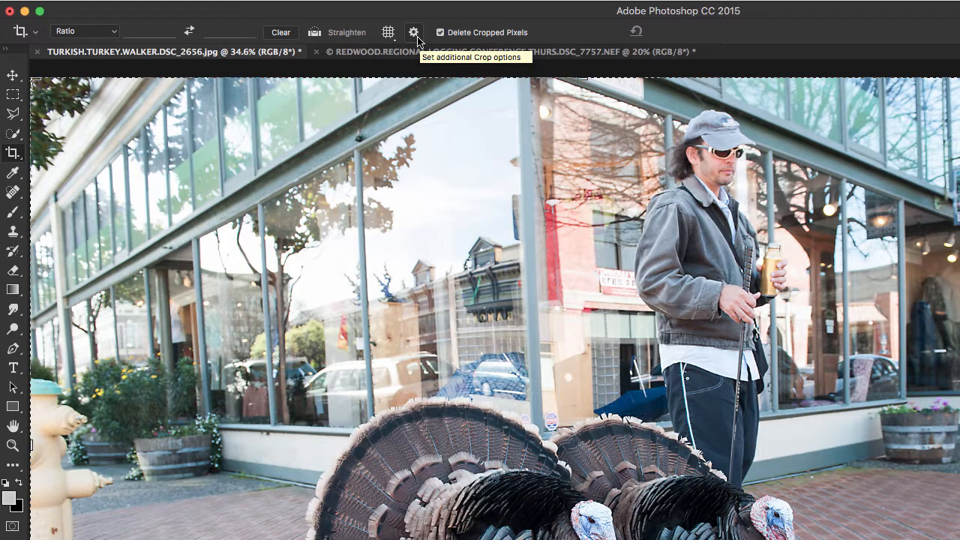
Review the additional crop options, the saved Crop tool presets and the preset management commands
click(414, 34)
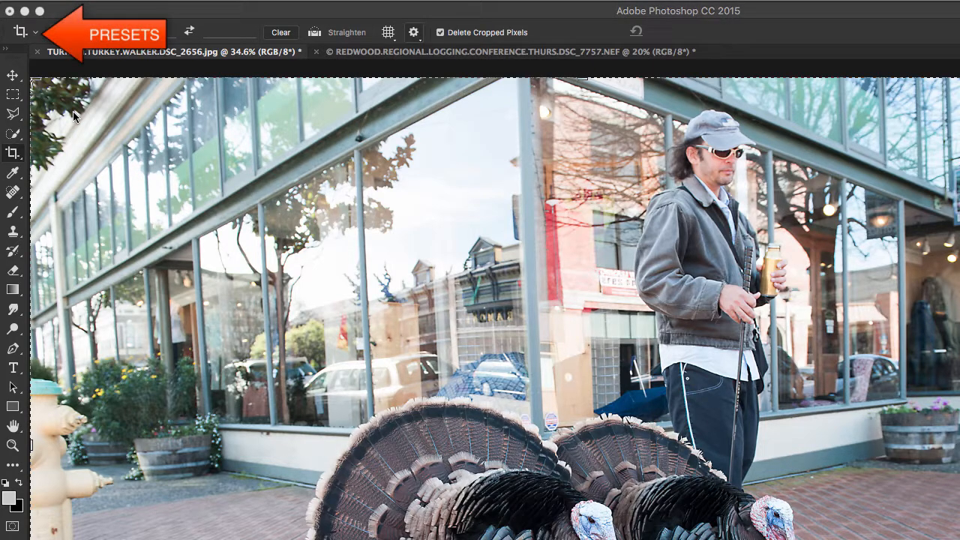
click(36, 33)
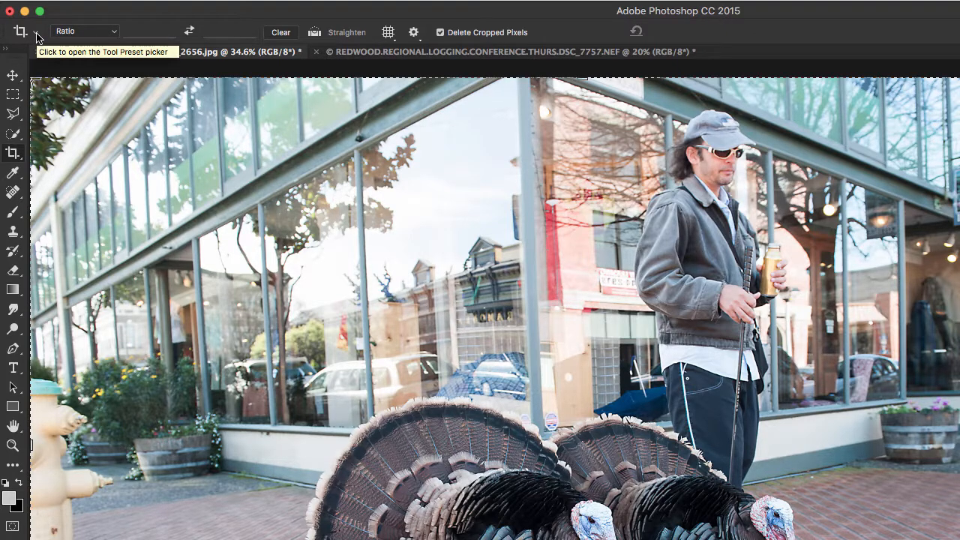
click(36, 33)
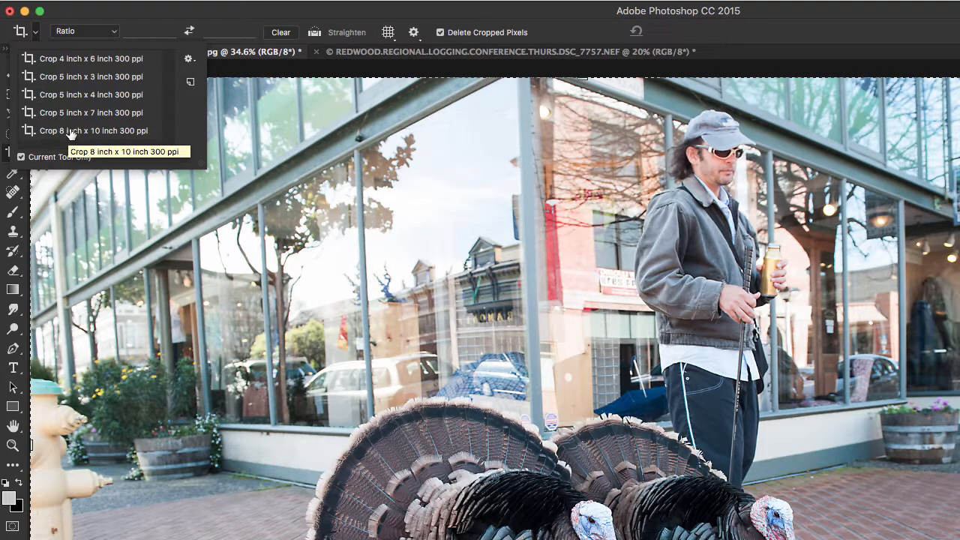
click(189, 60)
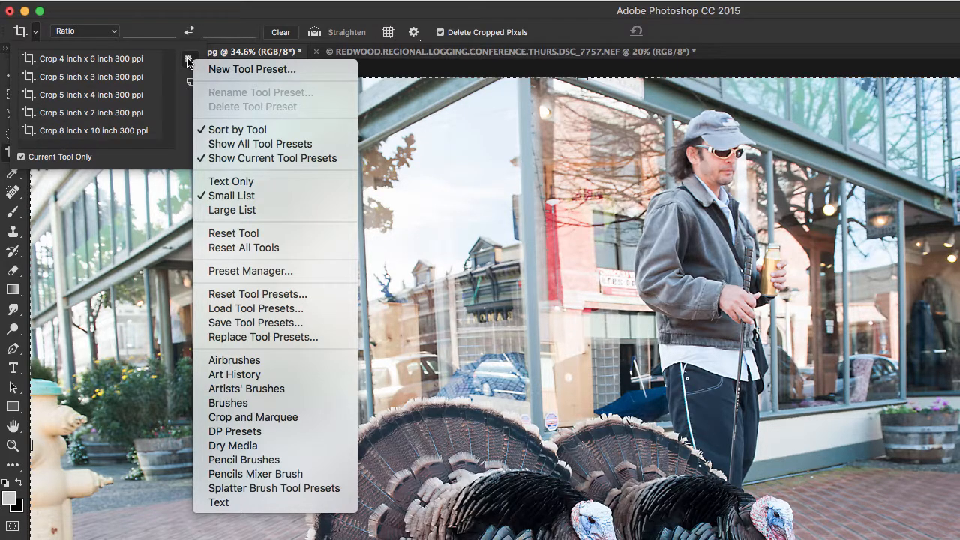
click(188, 61)
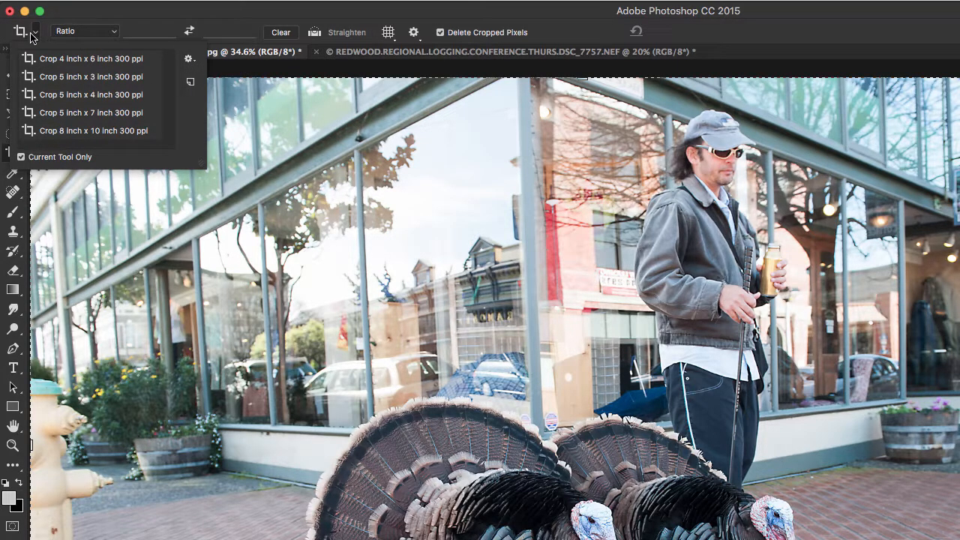
click(37, 36)
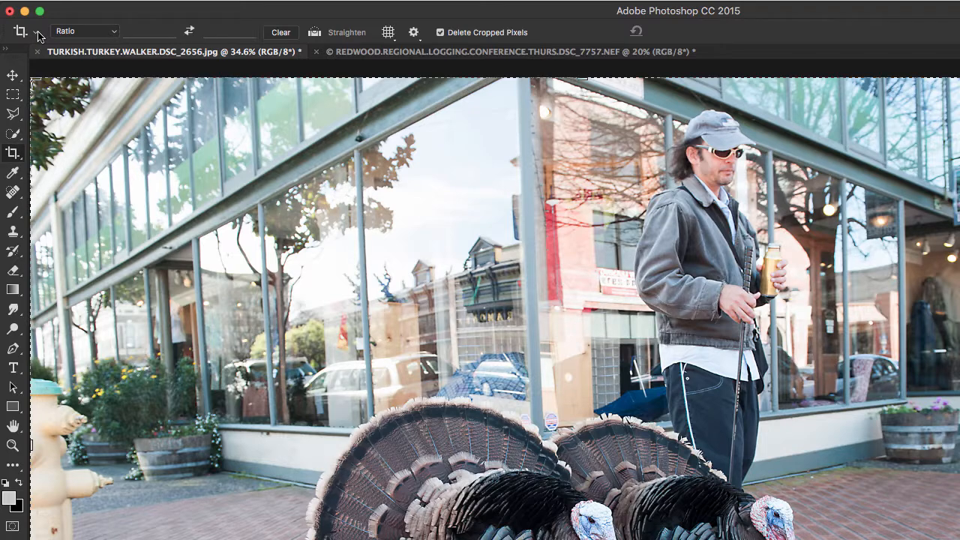
Save the turkey photo and display the Grid crop overlay across the whole image
key(super+s)
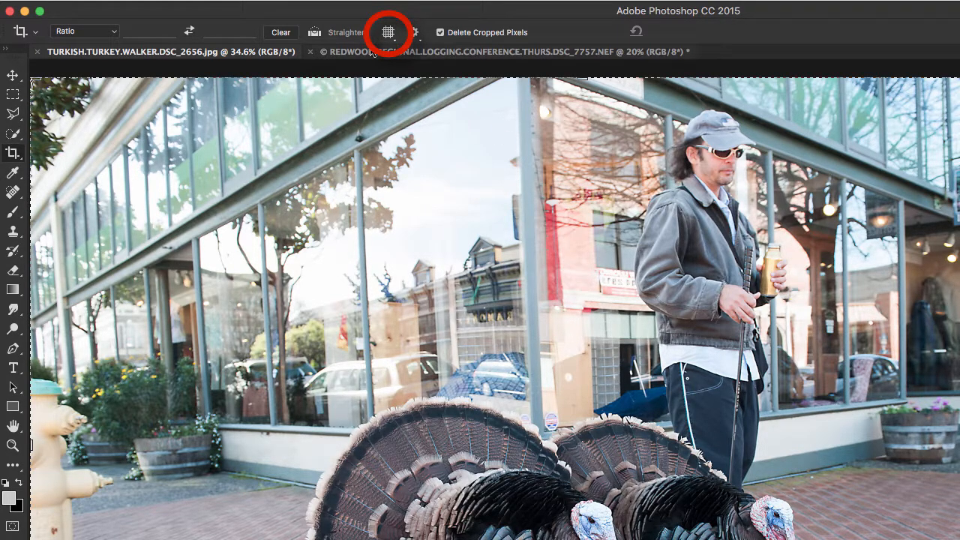
click(388, 33)
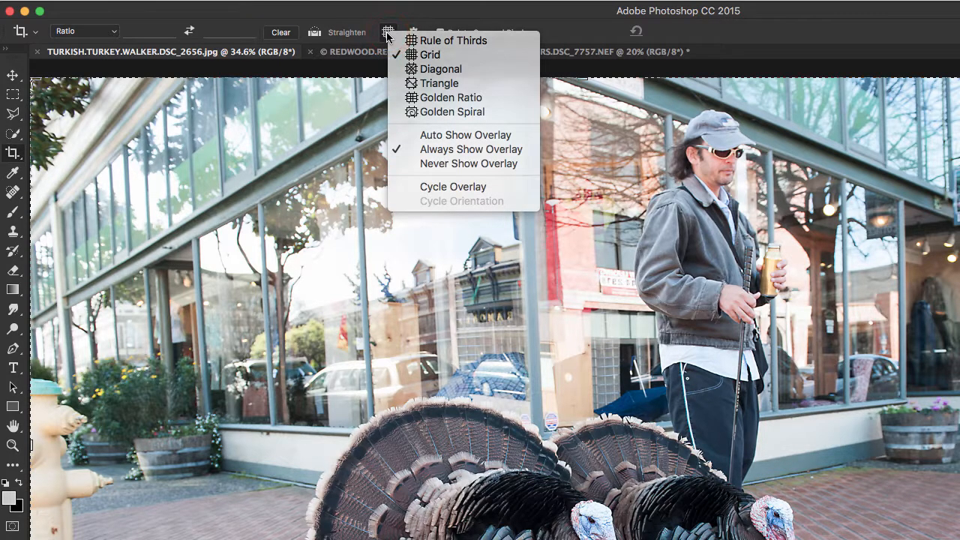
click(388, 33)
click(388, 34)
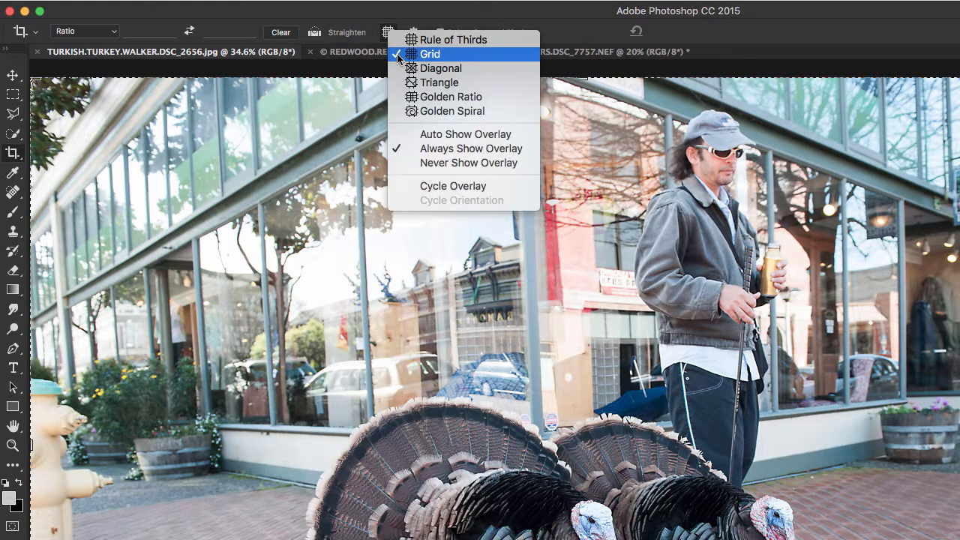
click(398, 55)
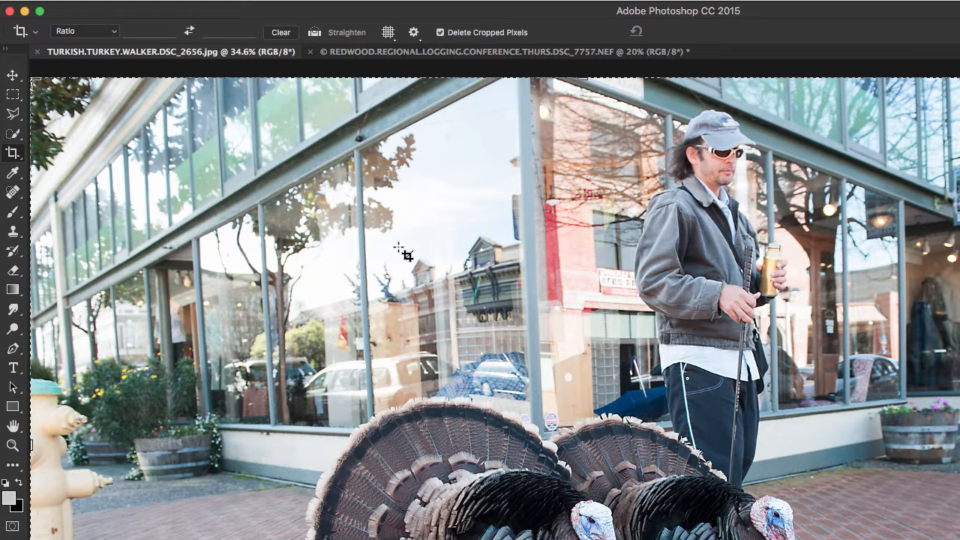
click(398, 248)
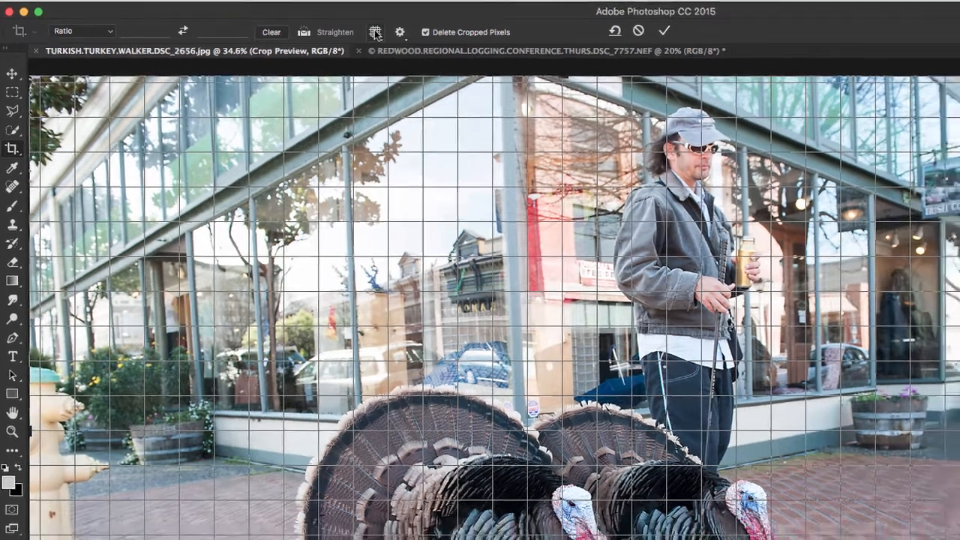
Change the crop overlay to Rule of Thirds and crop in the photo's left edge to exclude the fire hydrant
click(388, 33)
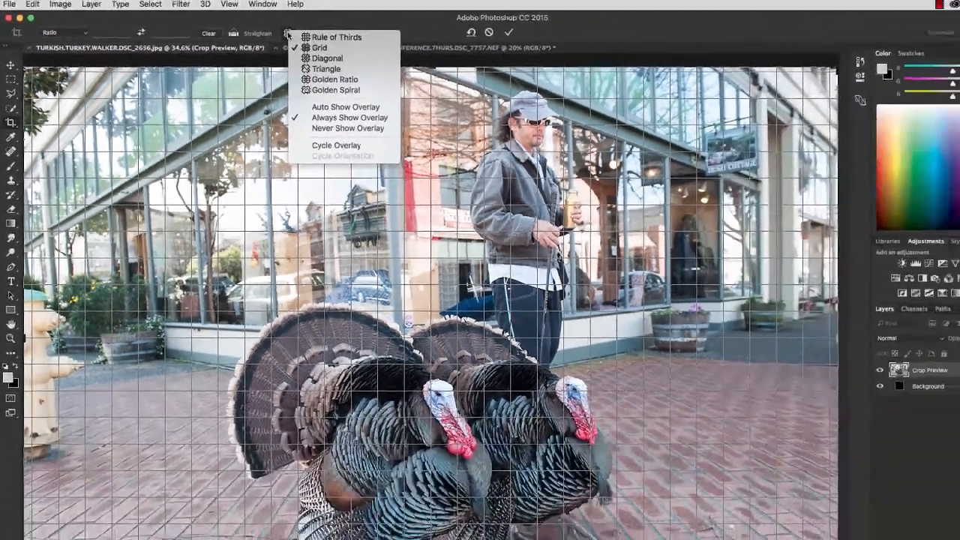
click(334, 37)
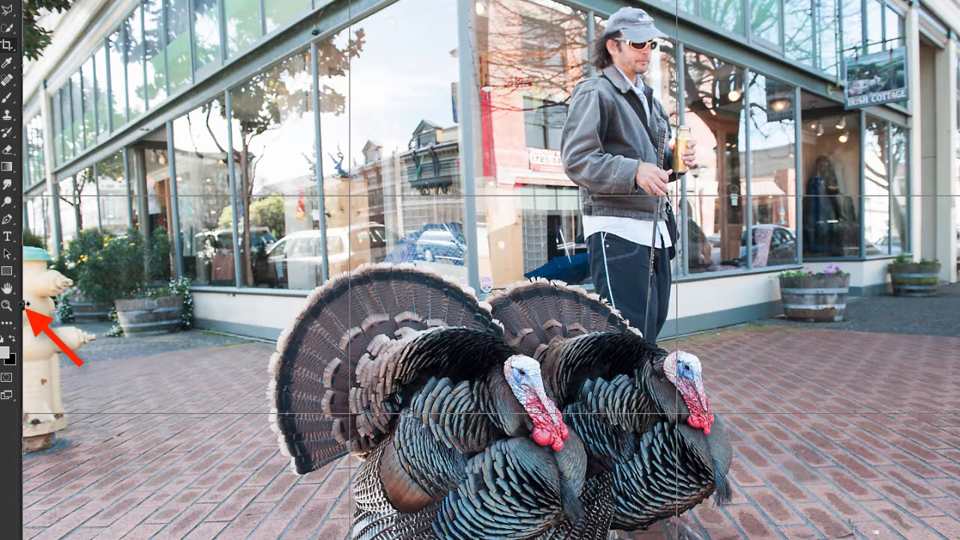
drag(25, 305, 69, 304)
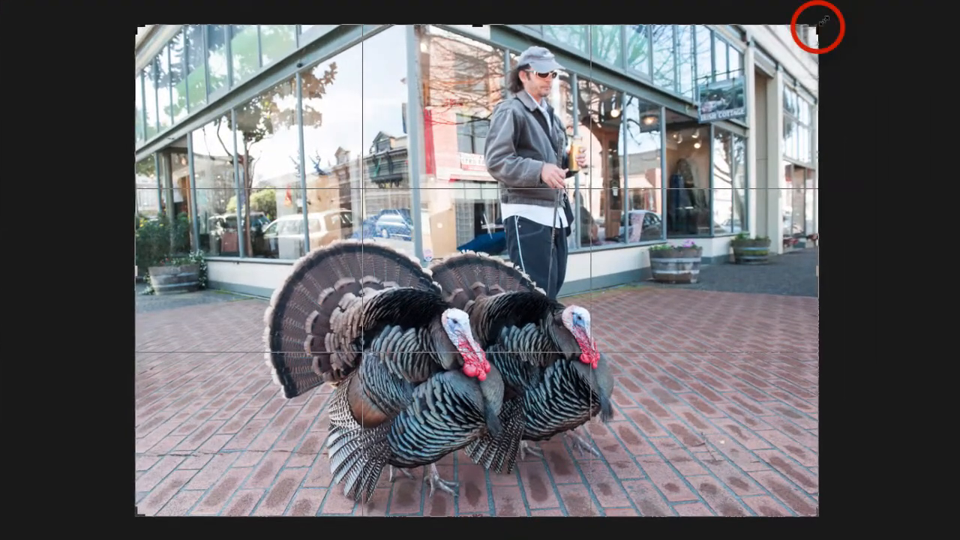
Shrink the crop proportionally from the photo's upper-right corner and apply it
key(shift)
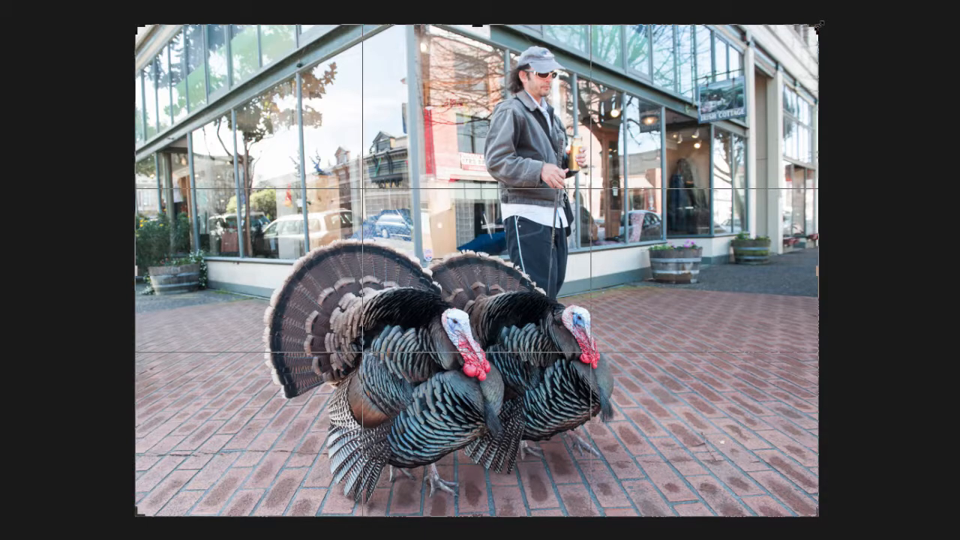
drag(819, 25, 796, 47)
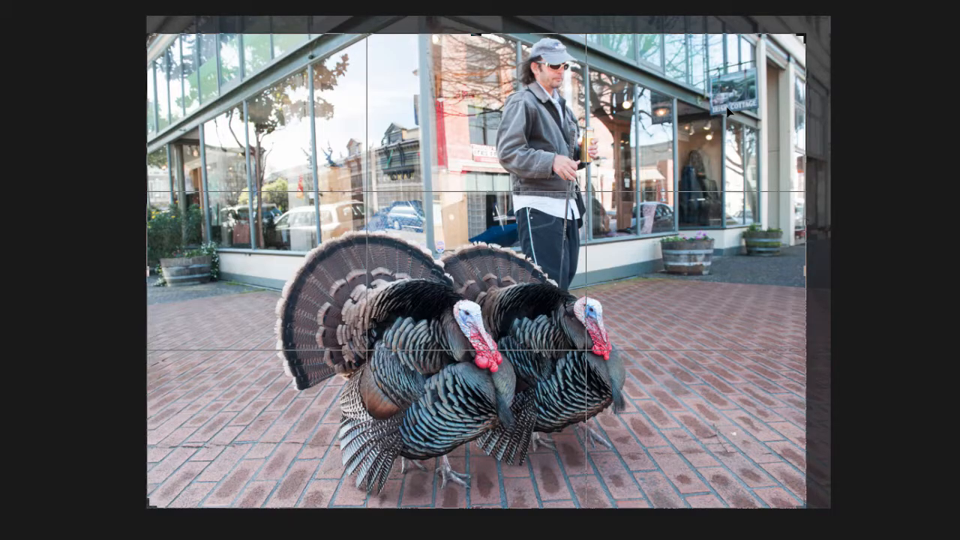
key(Return)
key(f)
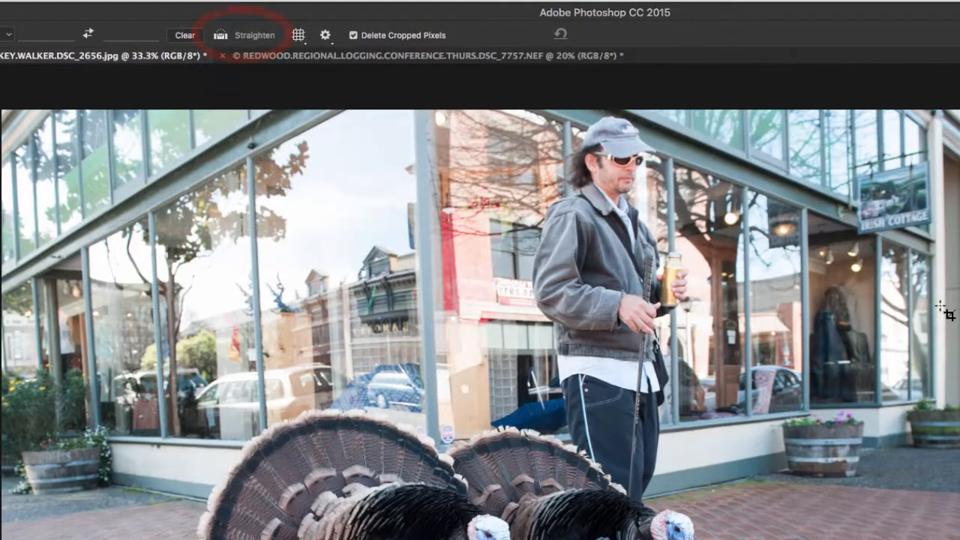
Straighten the photo by about 2.5° along the building's vertical corner post and apply the resulting crop
click(221, 36)
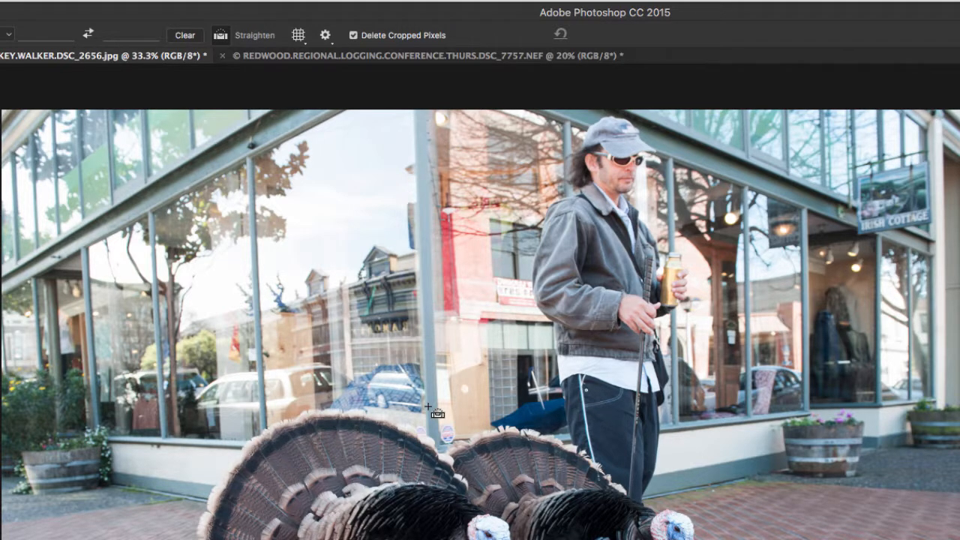
key(Escape)
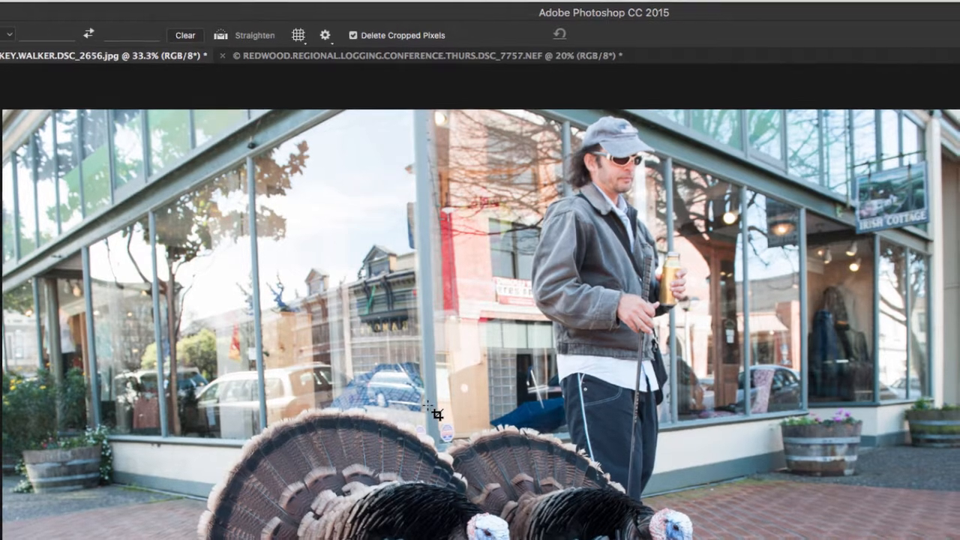
key(super+plus)
key(super+plus)
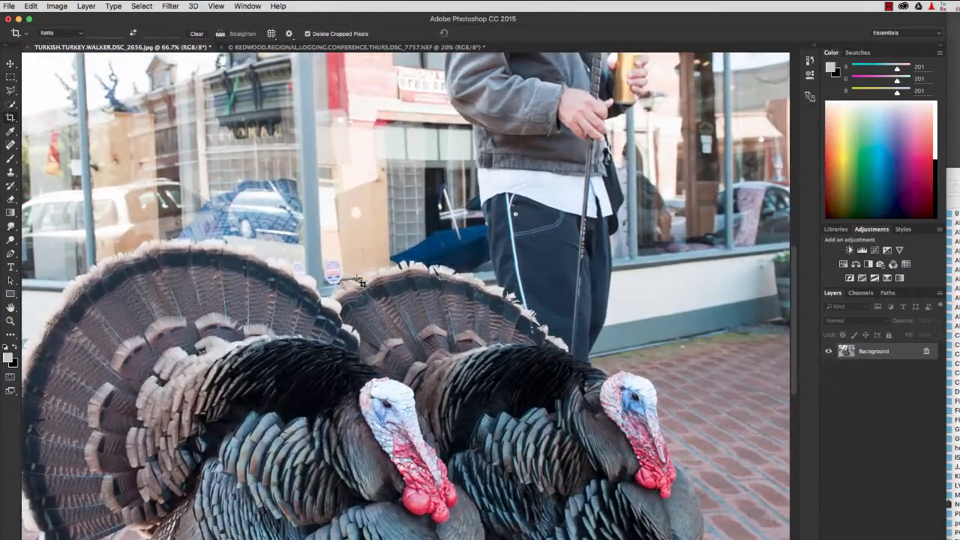
key(super)
drag(359, 280, 312, 131)
drag(339, 189, 469, 374)
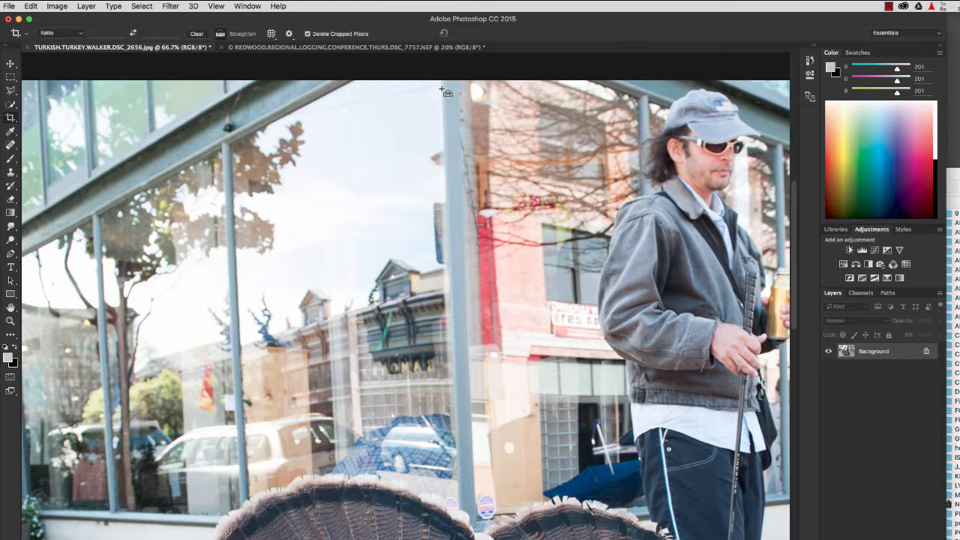
drag(443, 90, 462, 500)
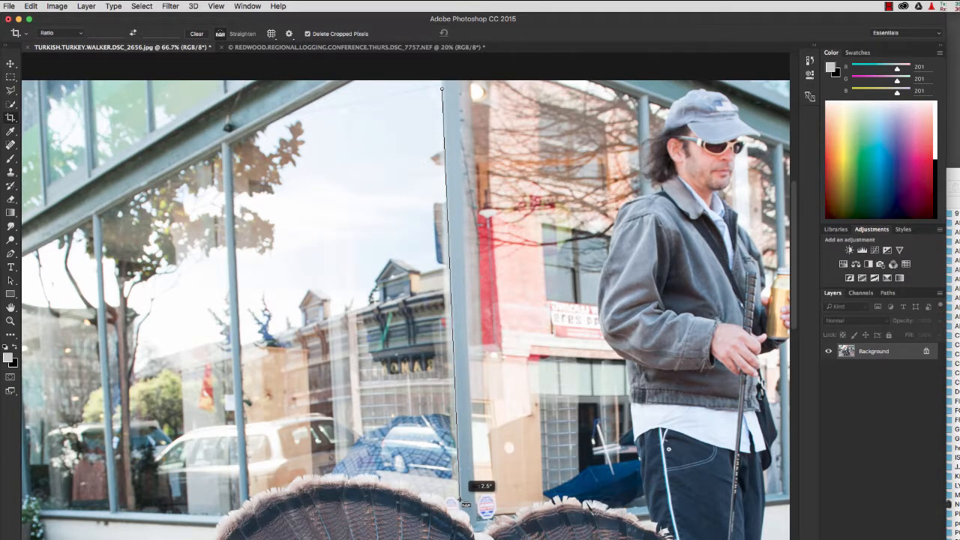
drag(459, 498, 460, 498)
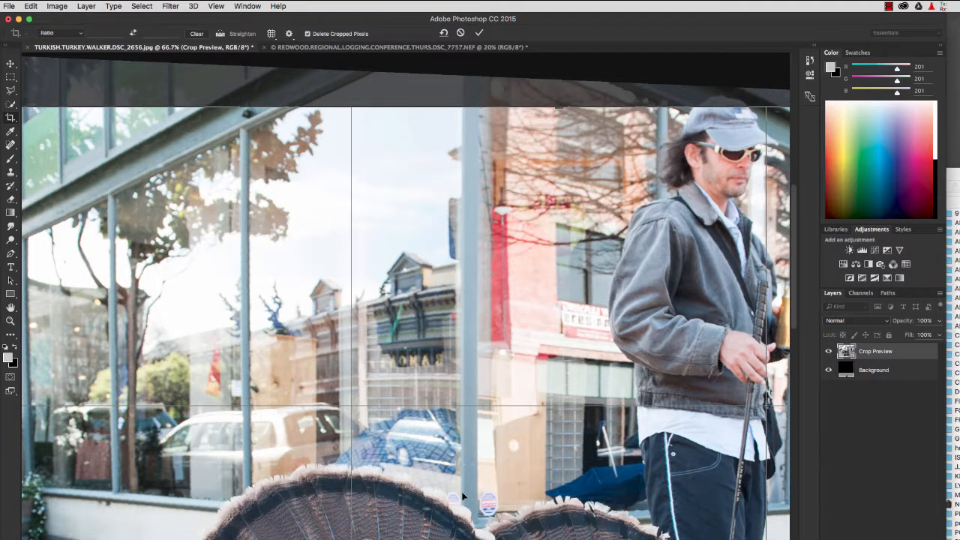
key(super+minus)
key(super+minus)
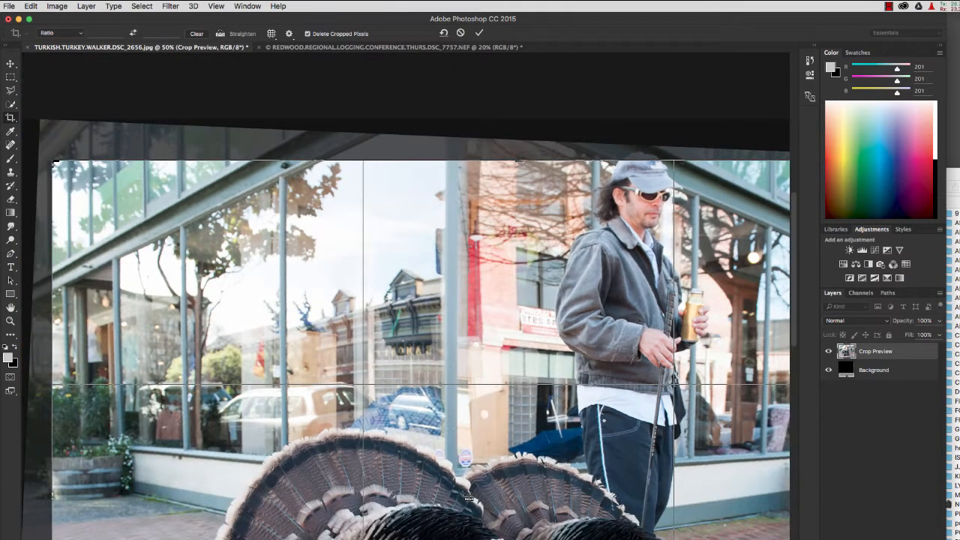
key(super+minus)
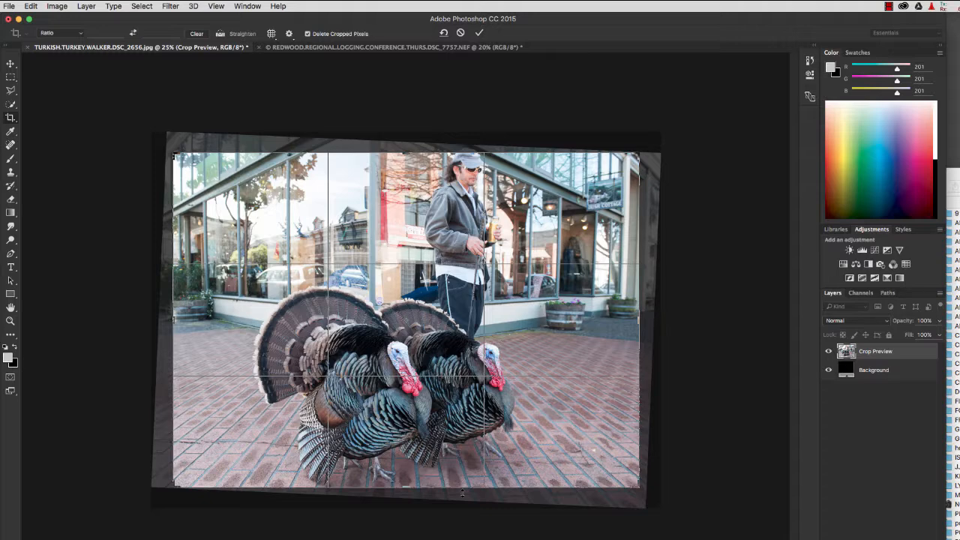
key(Return)
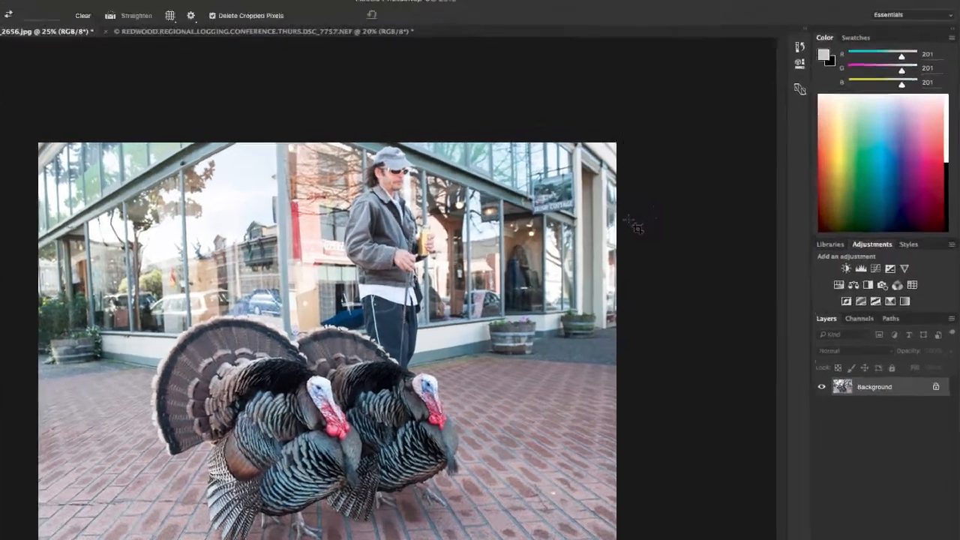
Start a new crop on the turkey photo and rotate the image slightly clockwise within the frame
click(636, 170)
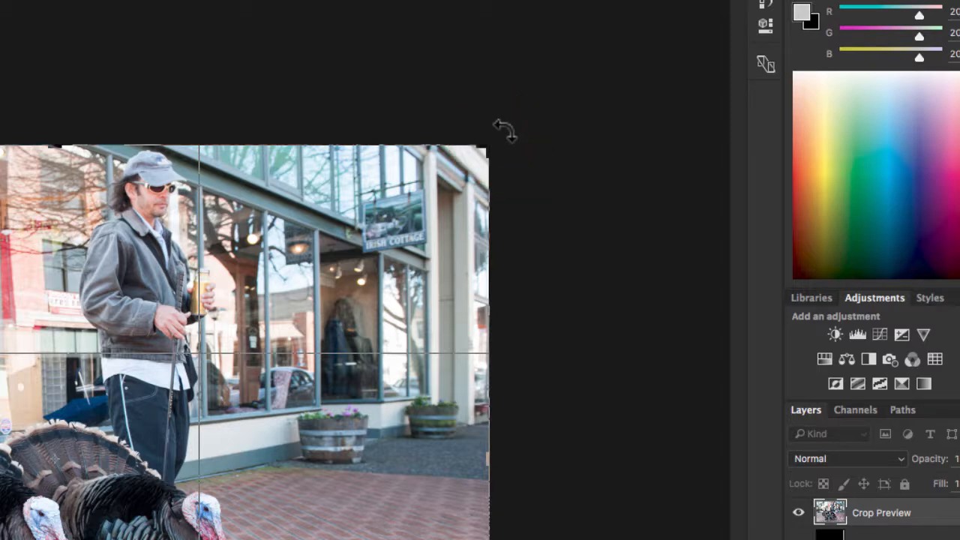
mouse_move(504, 130)
mouse_down()
mouse_move(499, 108)
mouse_move(510, 144)
mouse_up()
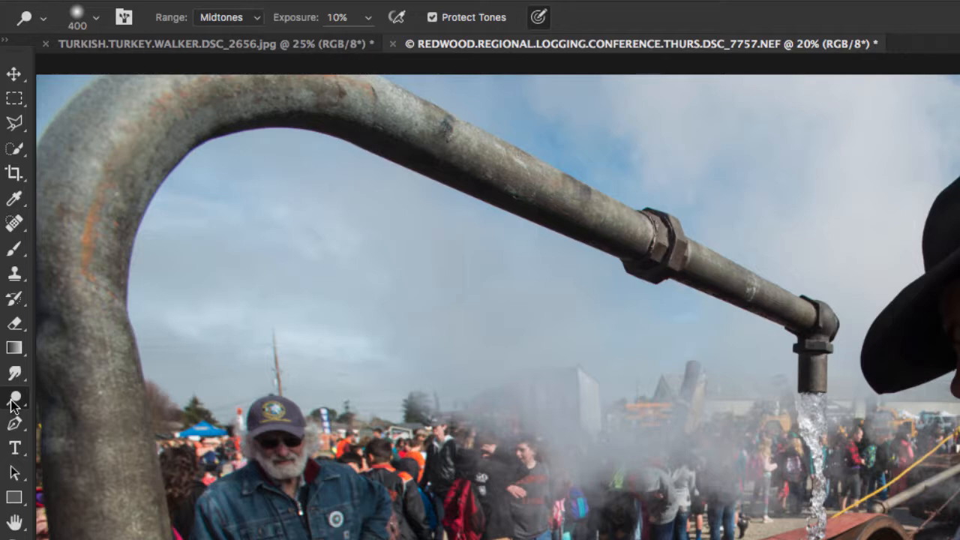
Look at the Dodge, Burn and Sponge tools grouped together for the logging conference photo
right_click(12, 405)
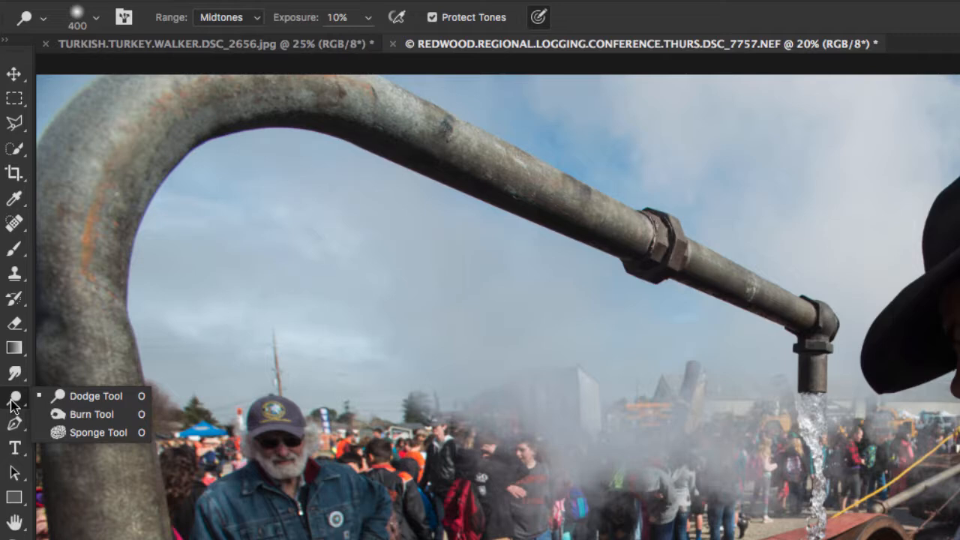
key(shift+o)
click(246, 221)
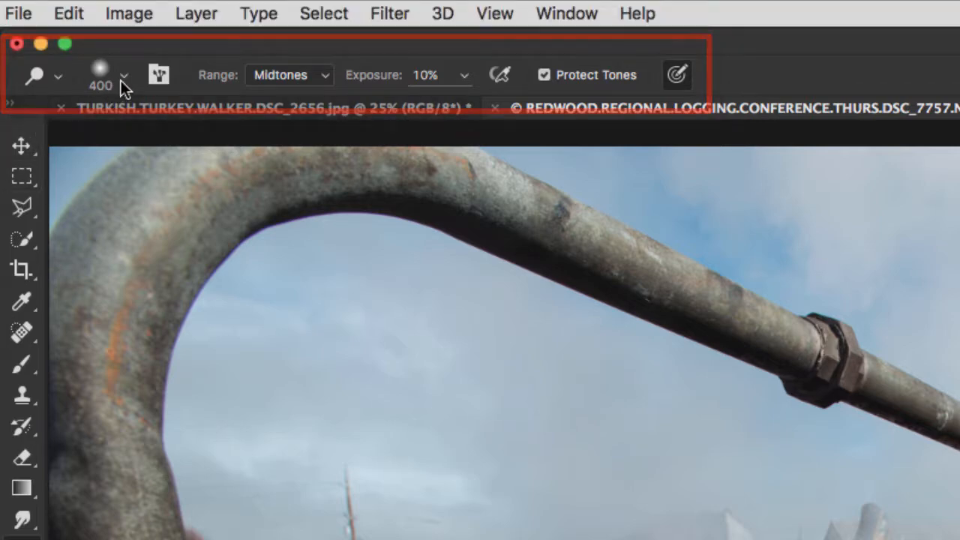
Try a hard round brush for the Dodge tool, and settle on a soft round 400 px brush with 0% hardness
click(124, 80)
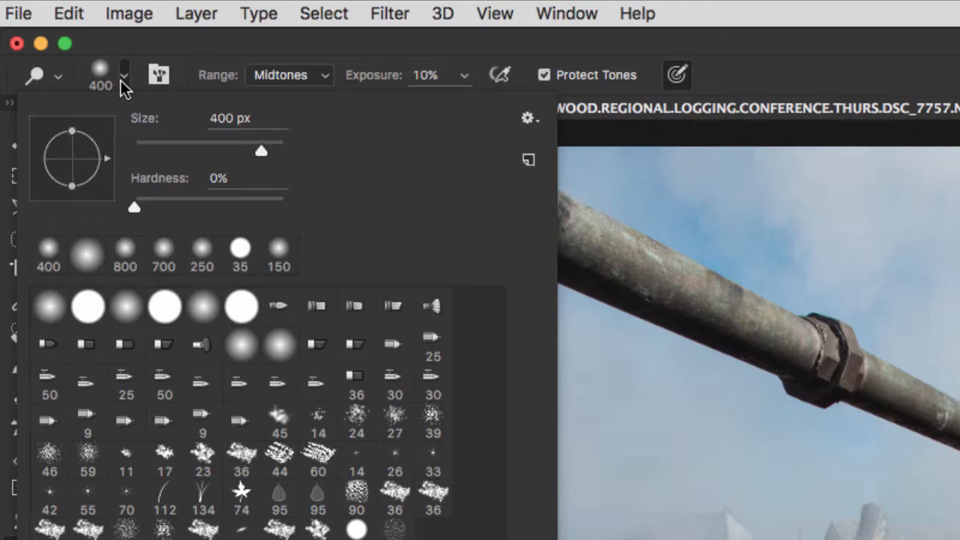
click(88, 308)
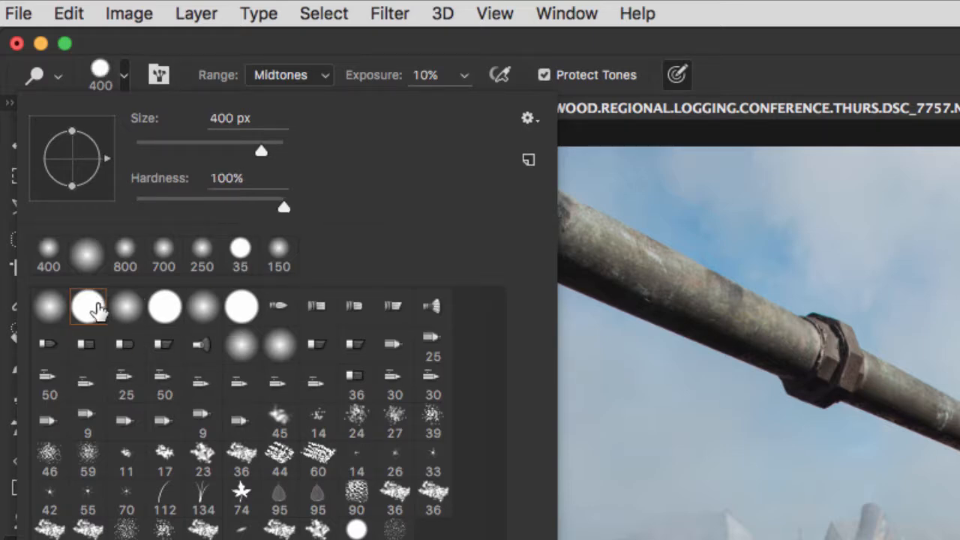
click(127, 313)
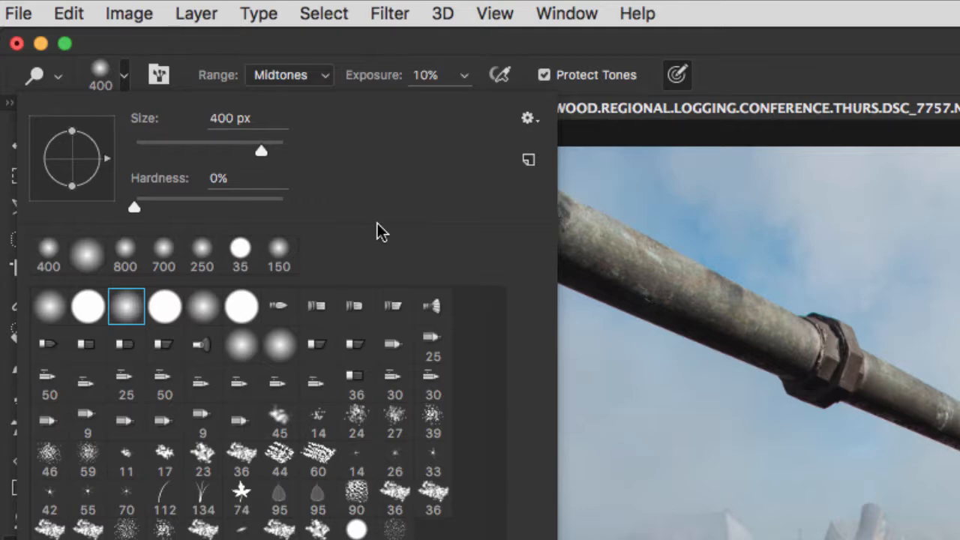
key(Return)
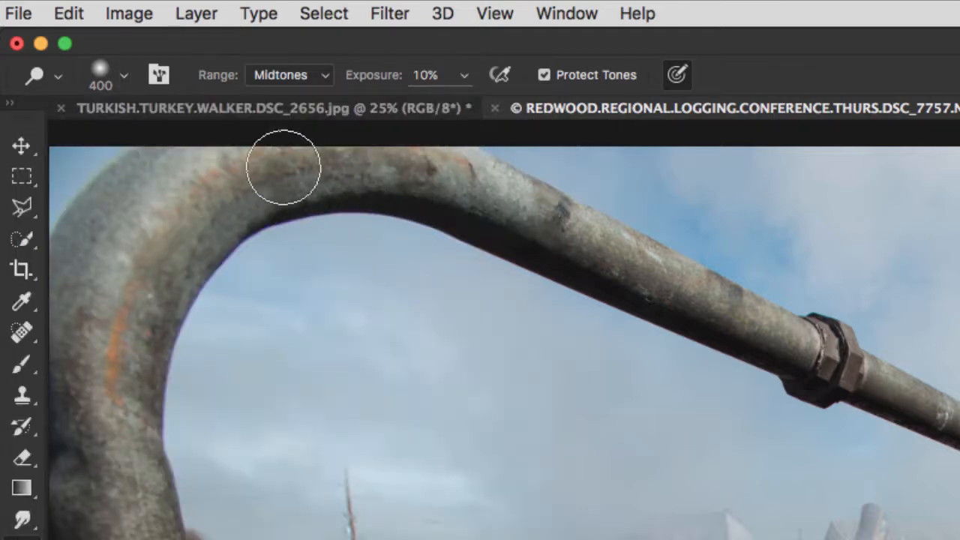
Keep the Dodge range at Midtones, set the brush size to 600 px and lighten the hatted man's shaded face
click(263, 82)
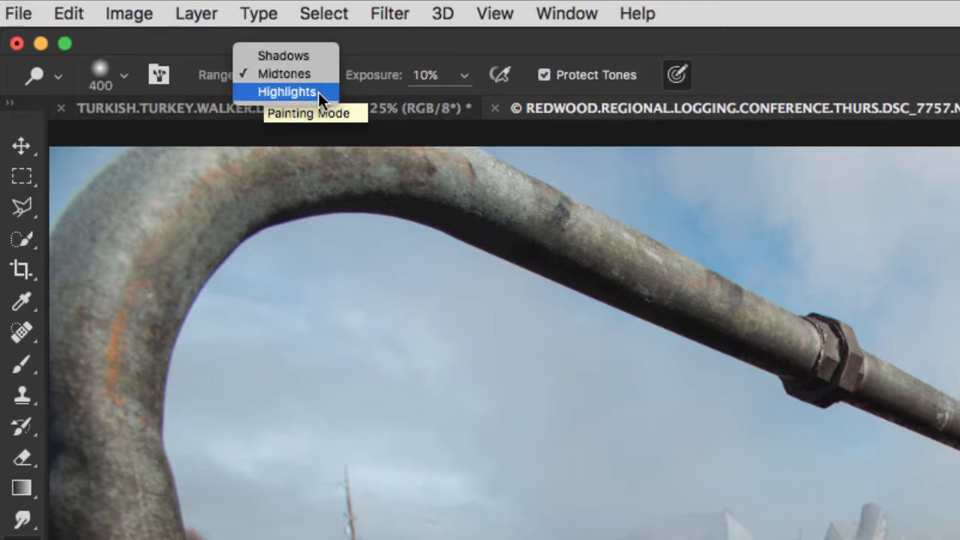
click(334, 201)
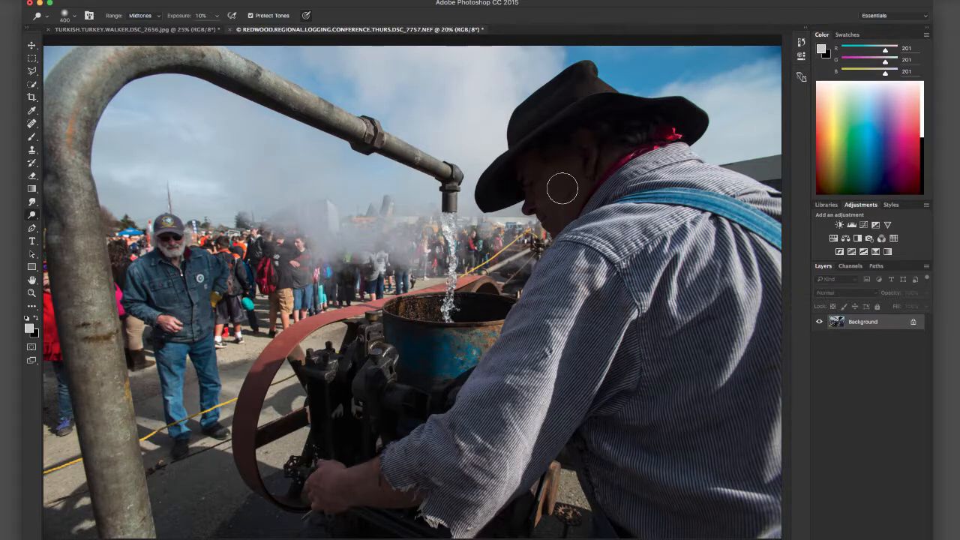
key(bracketleft)
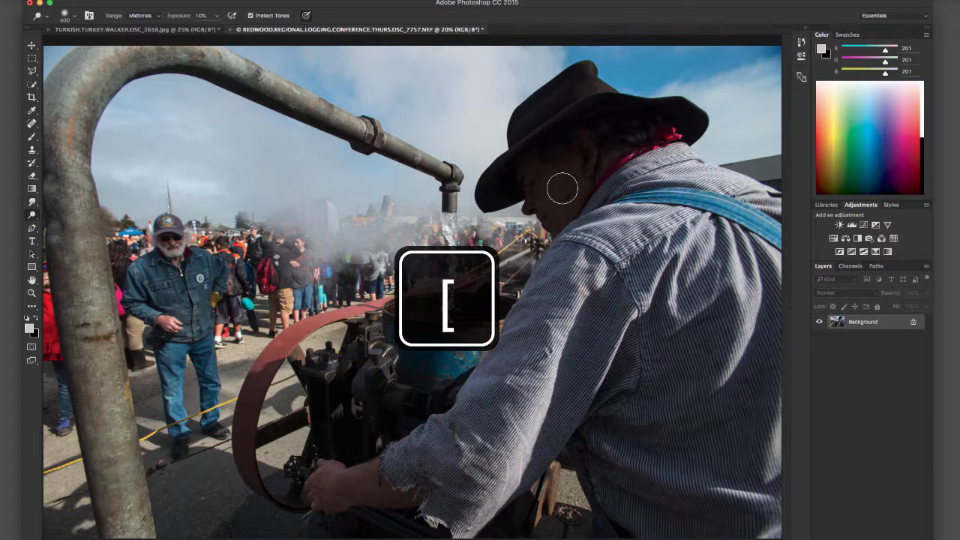
key(bracketleft)
key(bracketleft)
key(bracketleft)
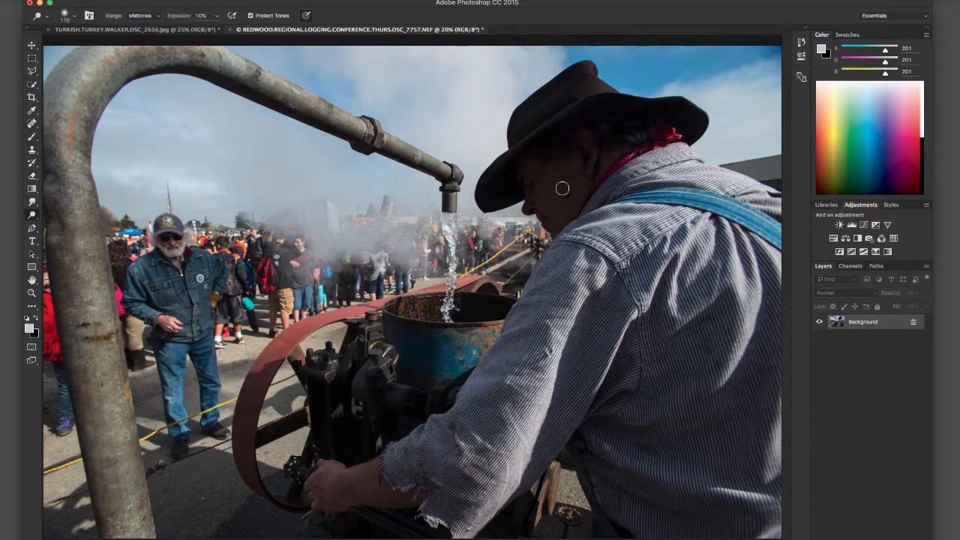
key(bracketright)
key(bracketright)
key(bracketright)
key(bracketright)
key(bracketright)
key(bracketleft)
mouse_move(553, 192)
mouse_down()
mouse_move(580, 167)
mouse_move(570, 164)
mouse_move(540, 189)
mouse_move(555, 202)
mouse_move(590, 186)
mouse_move(591, 169)
mouse_move(569, 167)
mouse_move(544, 187)
mouse_move(561, 204)
mouse_move(591, 183)
mouse_move(585, 169)
mouse_move(565, 172)
mouse_move(551, 207)
mouse_move(582, 196)
mouse_move(585, 164)
mouse_move(566, 166)
mouse_move(536, 192)
mouse_move(549, 201)
mouse_move(589, 177)
mouse_move(590, 161)
mouse_move(544, 180)
mouse_move(545, 200)
mouse_move(569, 199)
mouse_move(586, 162)
mouse_move(562, 192)
mouse_move(533, 200)
mouse_move(584, 171)
mouse_move(541, 215)
mouse_move(596, 158)
mouse_move(578, 156)
mouse_move(535, 194)
mouse_move(568, 204)
mouse_move(591, 177)
mouse_move(591, 160)
mouse_move(635, 151)
mouse_up()
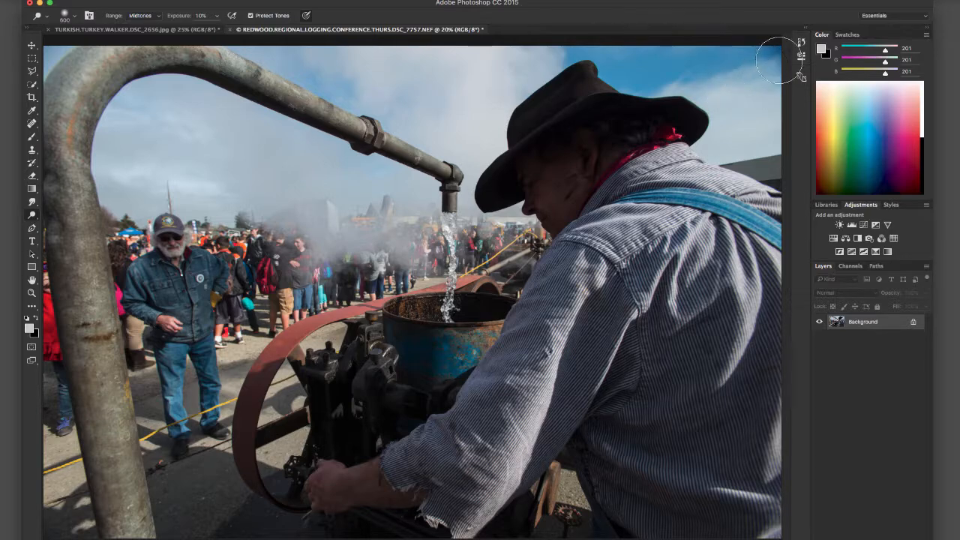
Step back through the Dodge strokes in the photo's history to the first one, and return to the latest stroke
click(801, 43)
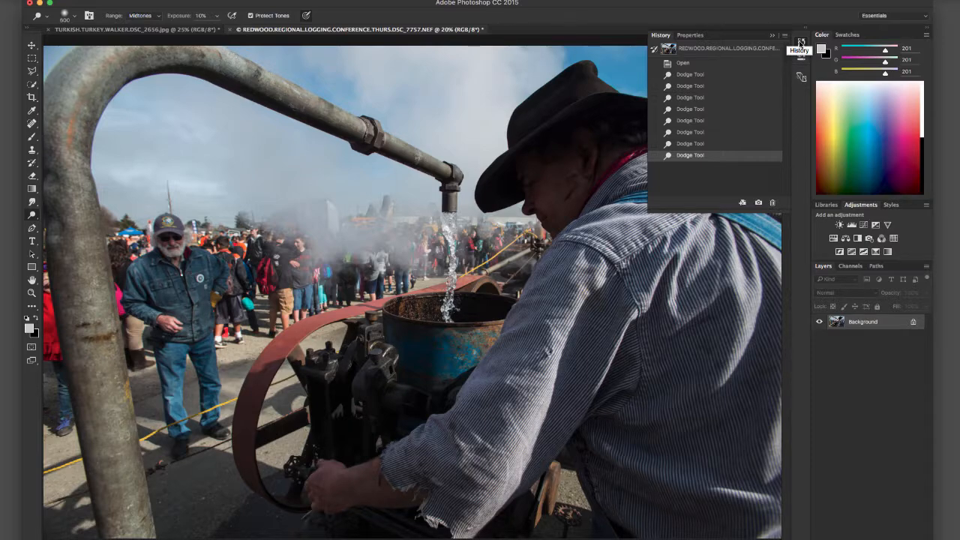
click(684, 143)
click(686, 133)
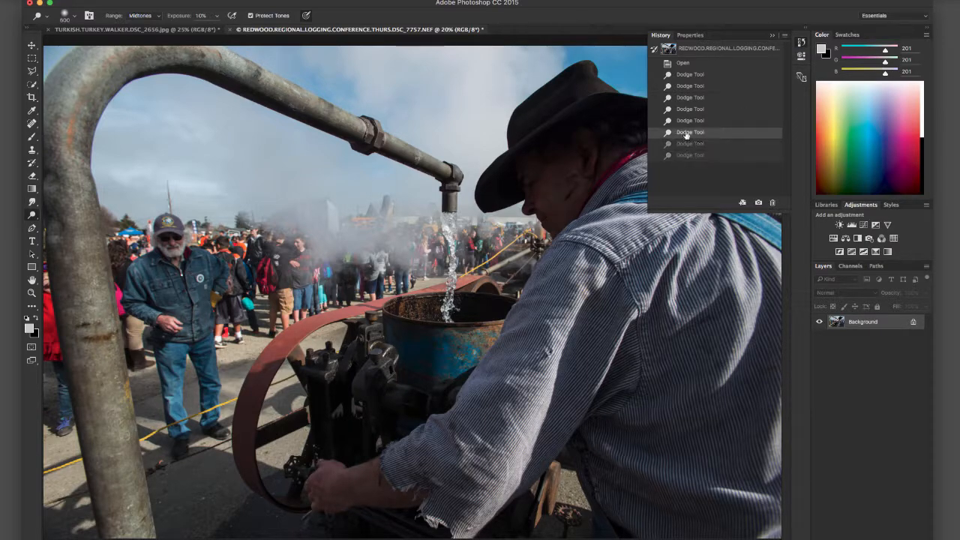
click(685, 120)
click(687, 108)
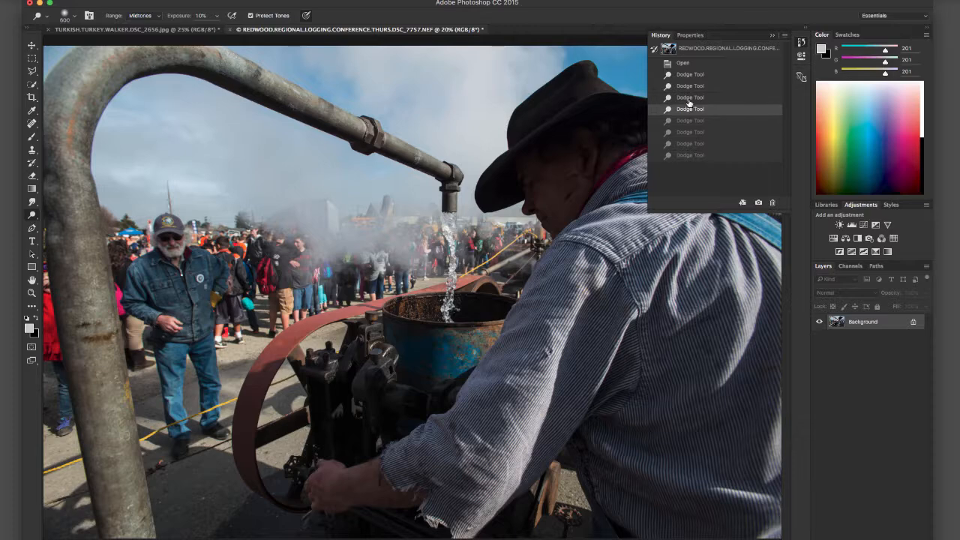
click(690, 98)
click(693, 87)
click(696, 74)
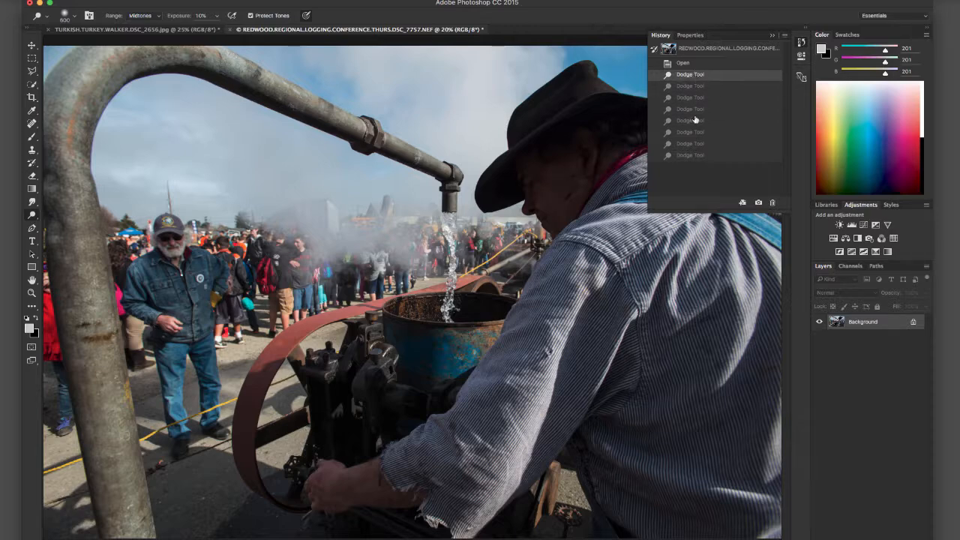
click(694, 156)
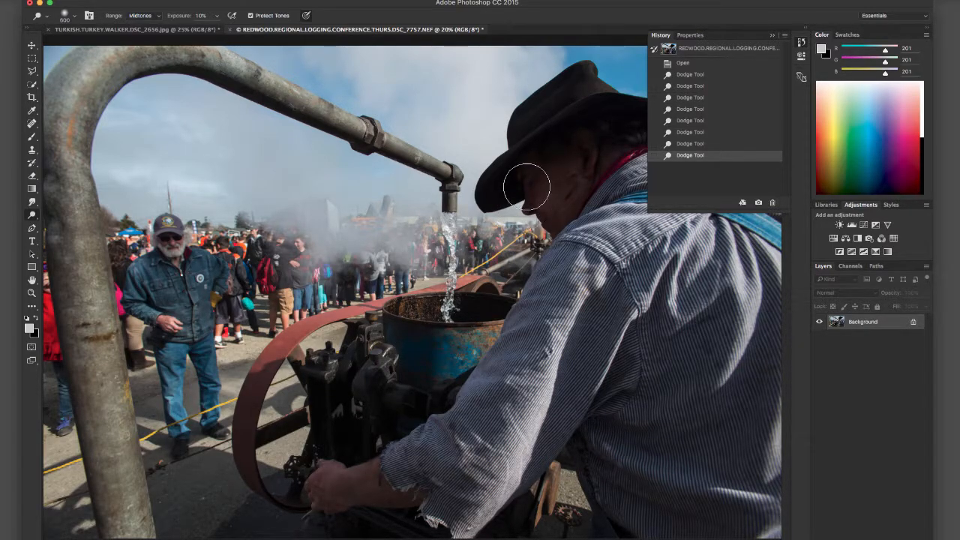
Dodge the man's face again beneath the front of the hat brim, and hide the history
drag(526, 184, 524, 188)
click(523, 188)
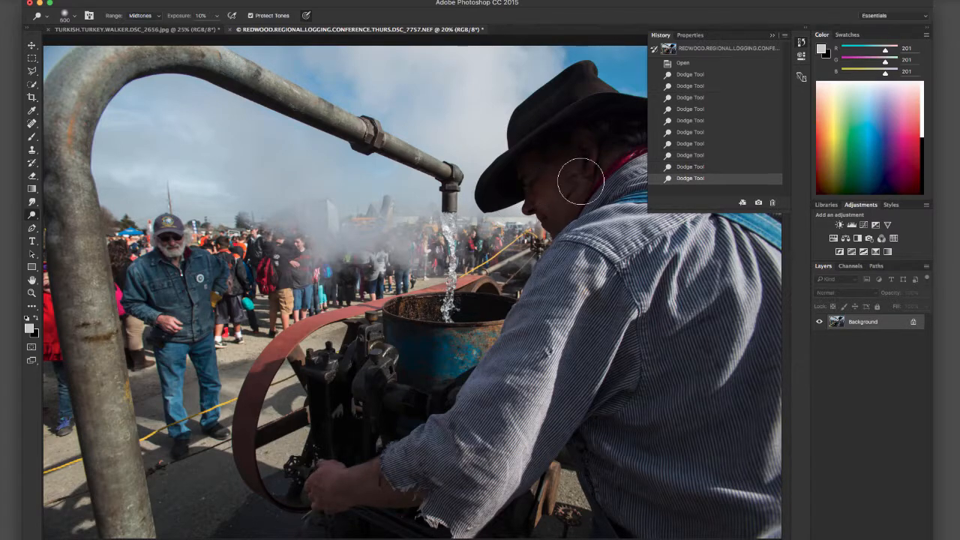
click(774, 36)
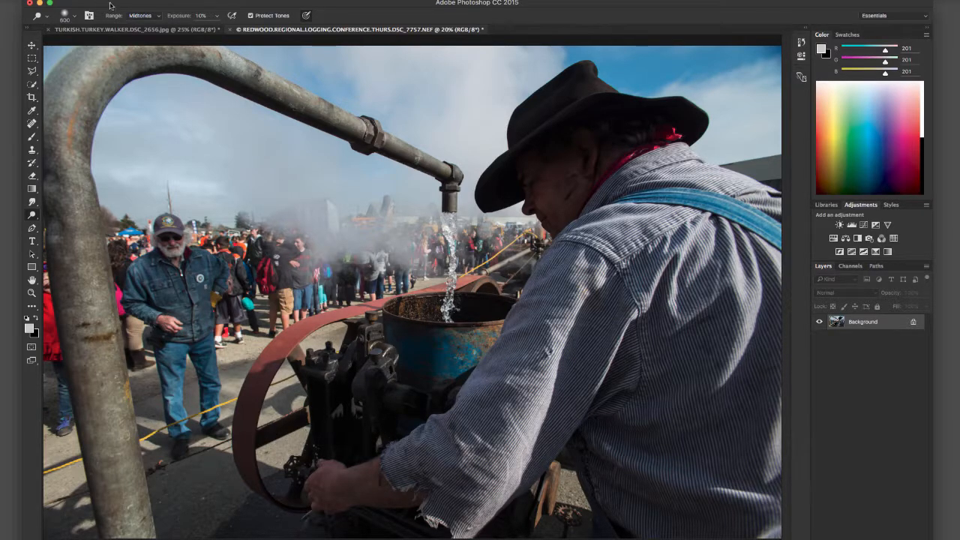
Set the Dodge range to Shadows, exposure to 5% and brush size to 1000 px, and lighten the dark engine parts beside the barrel
click(142, 15)
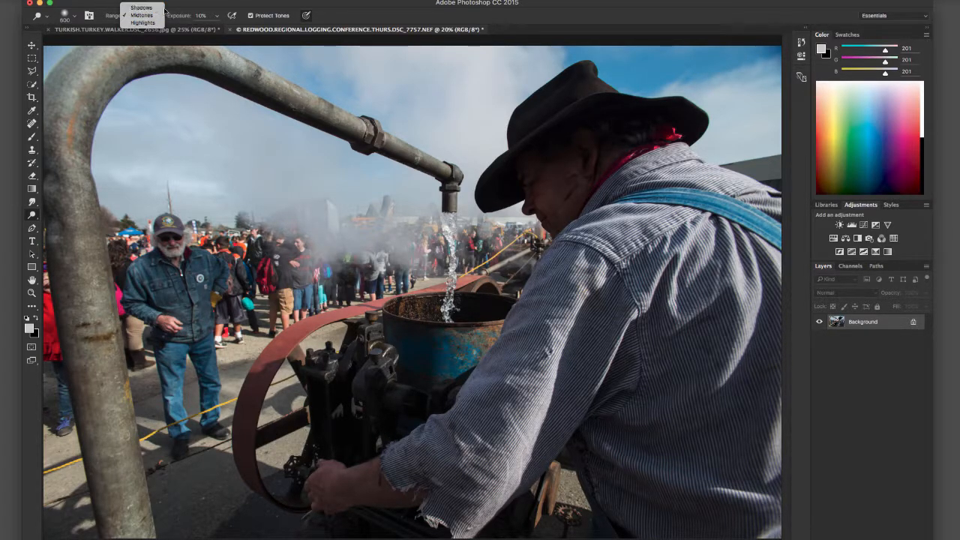
click(143, 6)
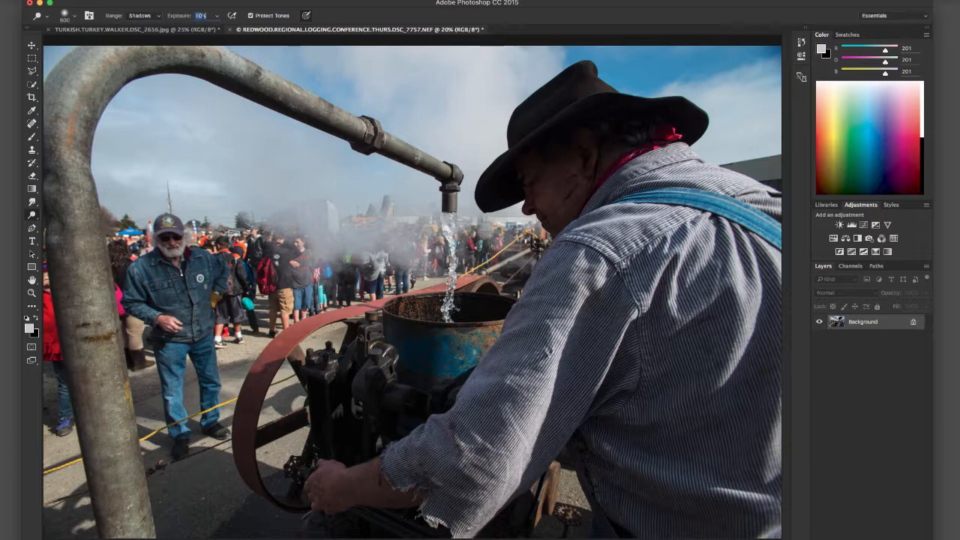
text(5)
key(bracketright)
key(bracketright)
key(bracketright)
key(bracketright)
mouse_move(327, 422)
mouse_down()
mouse_move(361, 410)
mouse_move(299, 400)
mouse_move(376, 424)
mouse_move(306, 403)
mouse_move(348, 444)
mouse_move(352, 420)
mouse_move(373, 421)
mouse_move(344, 380)
mouse_move(337, 454)
mouse_move(356, 408)
mouse_move(371, 464)
mouse_move(358, 388)
mouse_move(330, 453)
mouse_move(375, 436)
mouse_up()
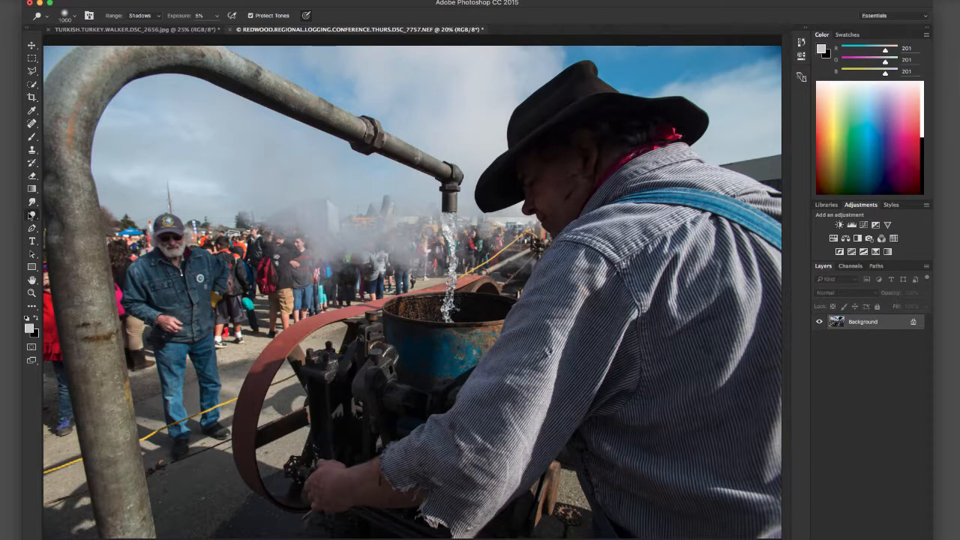
Switch from the Dodge tool to the Burn tool, cycling through the grouped toning tools
click(31, 215)
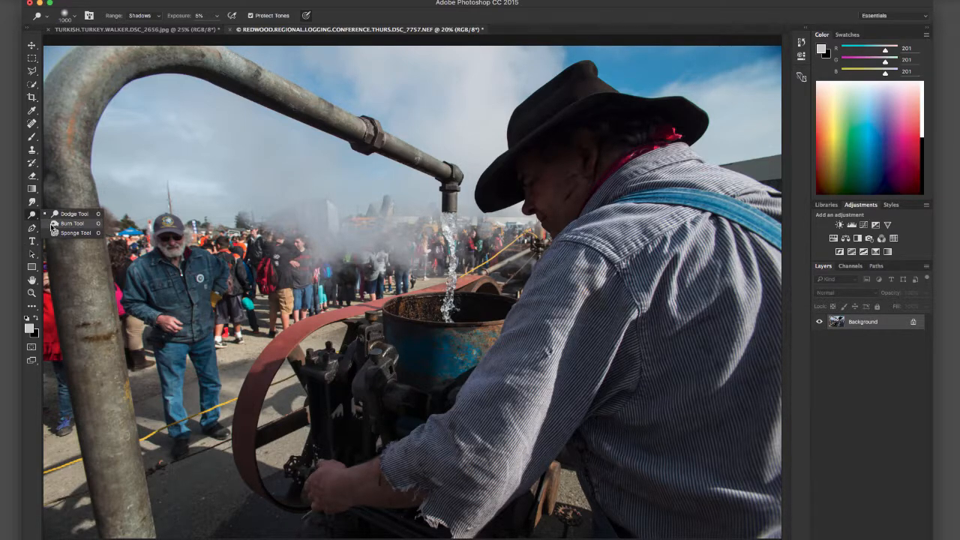
click(54, 224)
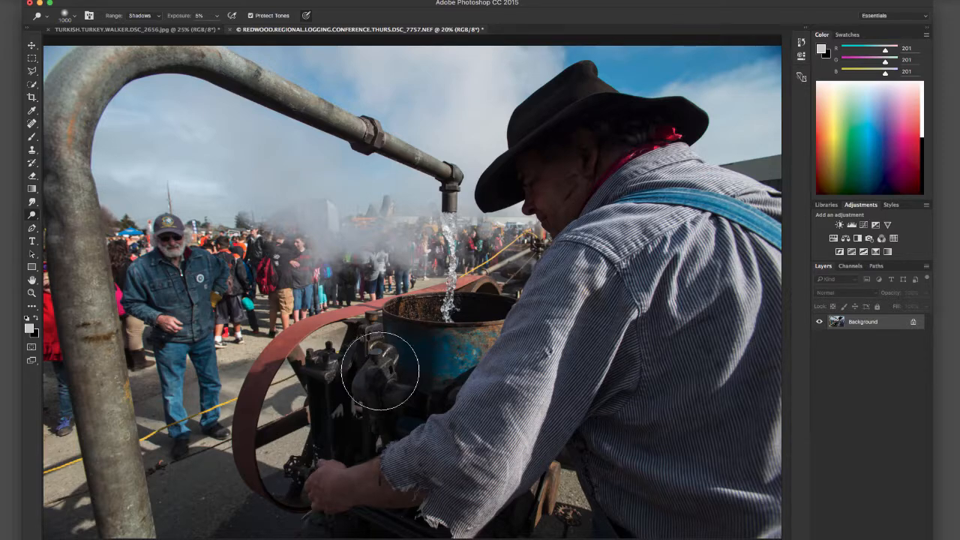
key(shift+o)
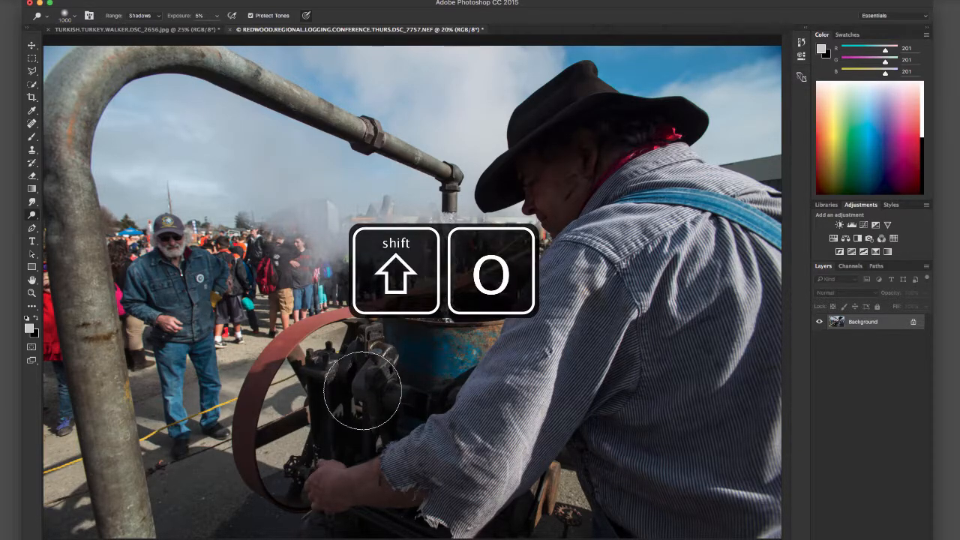
key(shift+o)
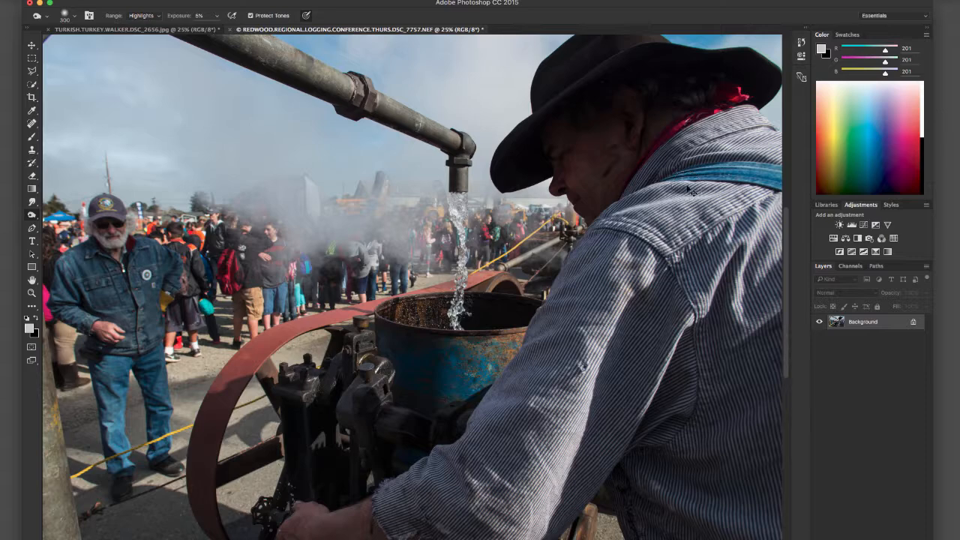
Enlarge the Burn brush to 700 px over the bent pipe in the photo's upper-left corner
key(super+minus)
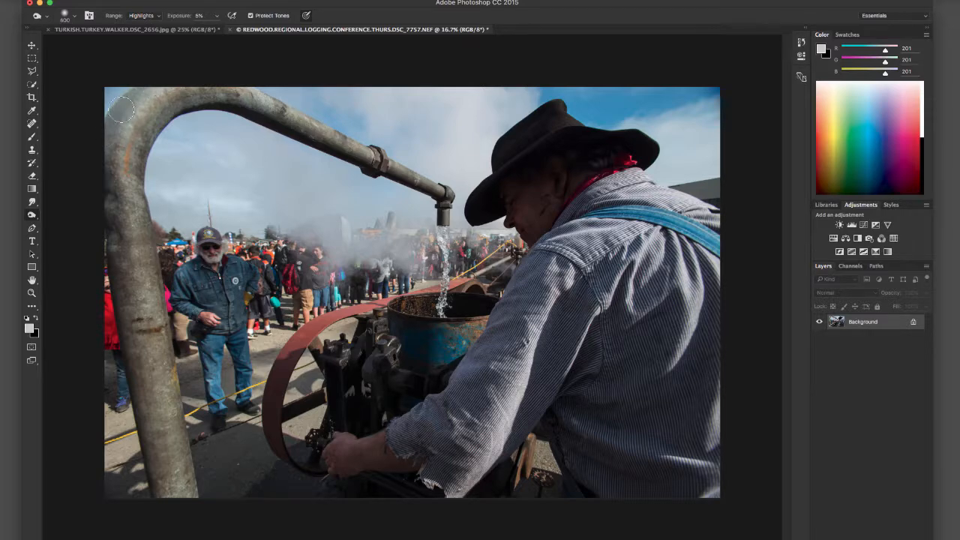
key(bracketright)
key(bracketright)
key(bracketright)
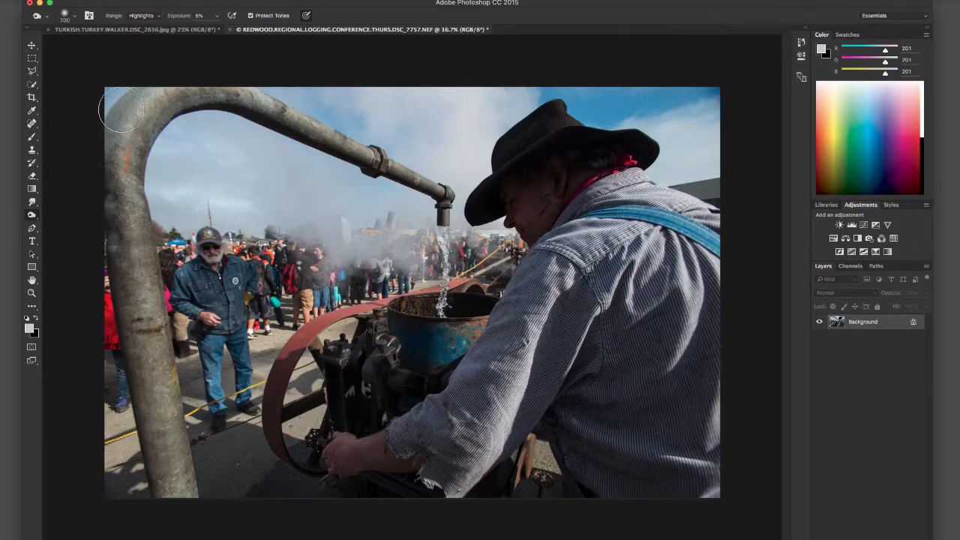